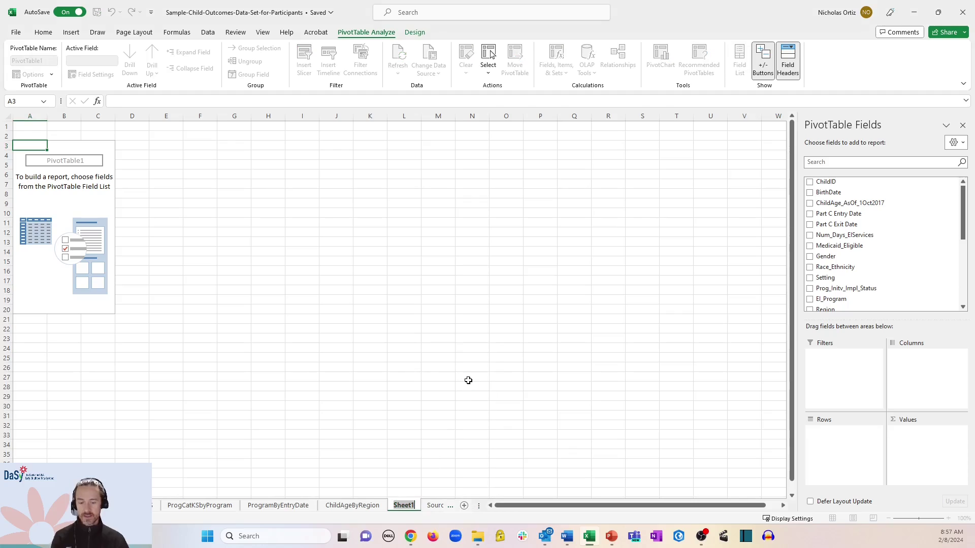
Rename the new PivotTable sheet as ProgImplStatus
text(ProgImplStatus)
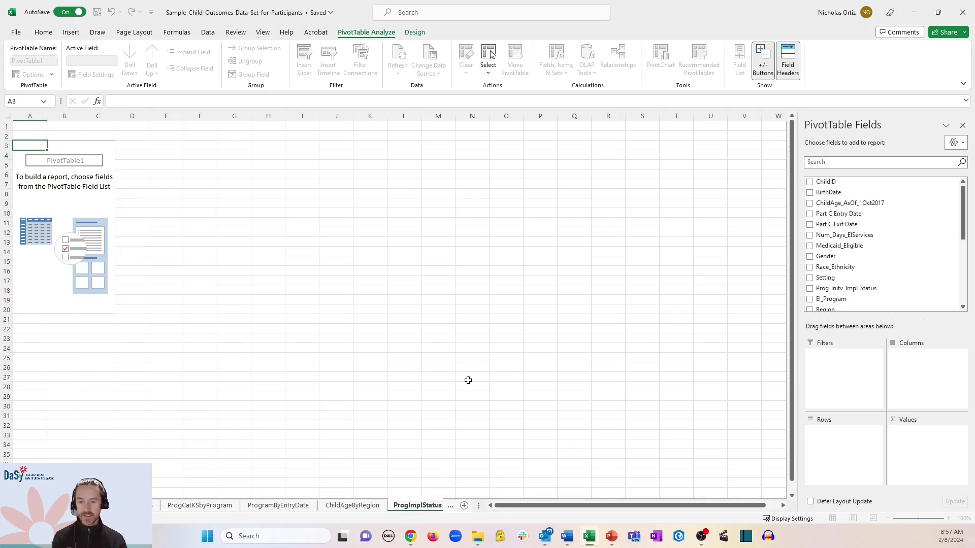
key(Return)
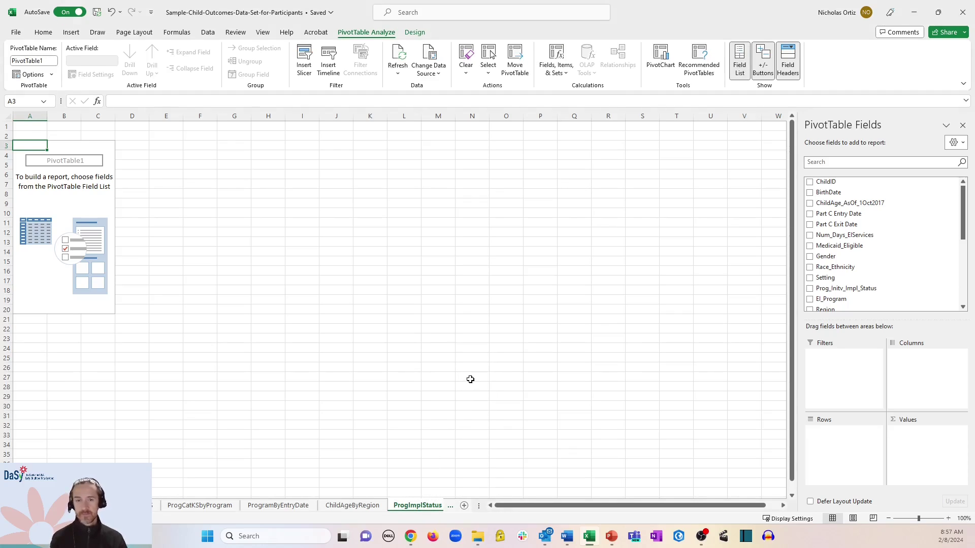
Lay out the empty PivotTable with Prog_Cat_SE as columns and Prog_Initv_Impl_Status as rows
click(948, 518)
click(948, 518)
click(948, 519)
click(948, 518)
click(949, 519)
click(948, 518)
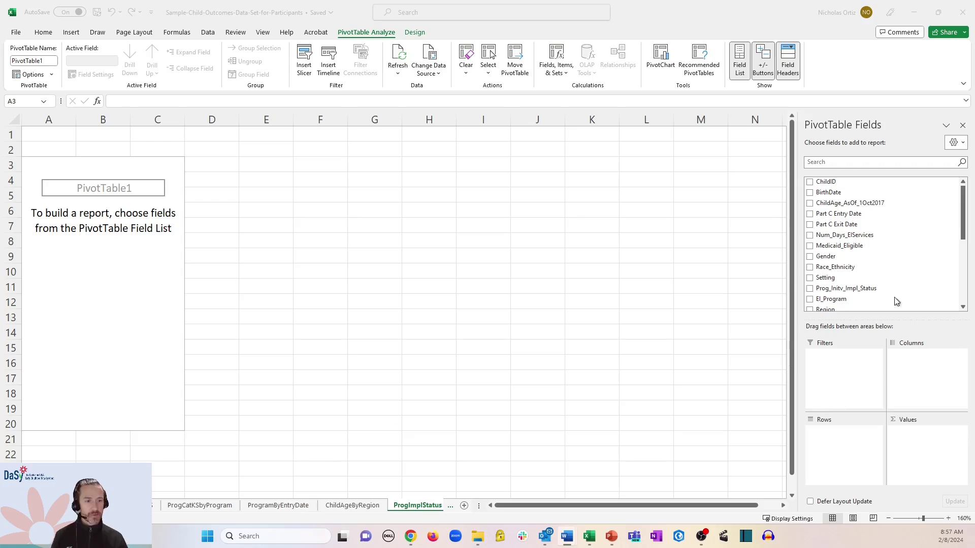
drag(964, 212, 964, 243)
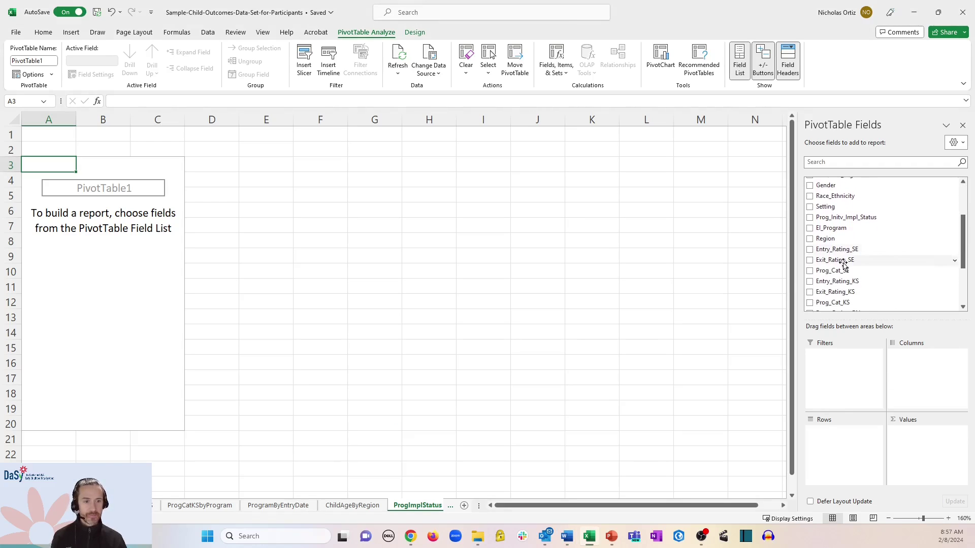
drag(833, 263, 921, 388)
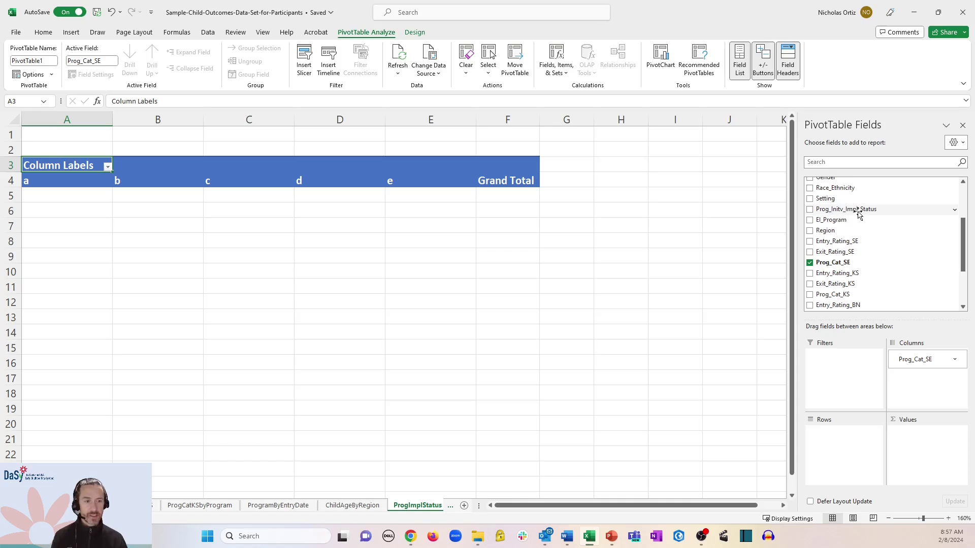
drag(862, 208, 843, 443)
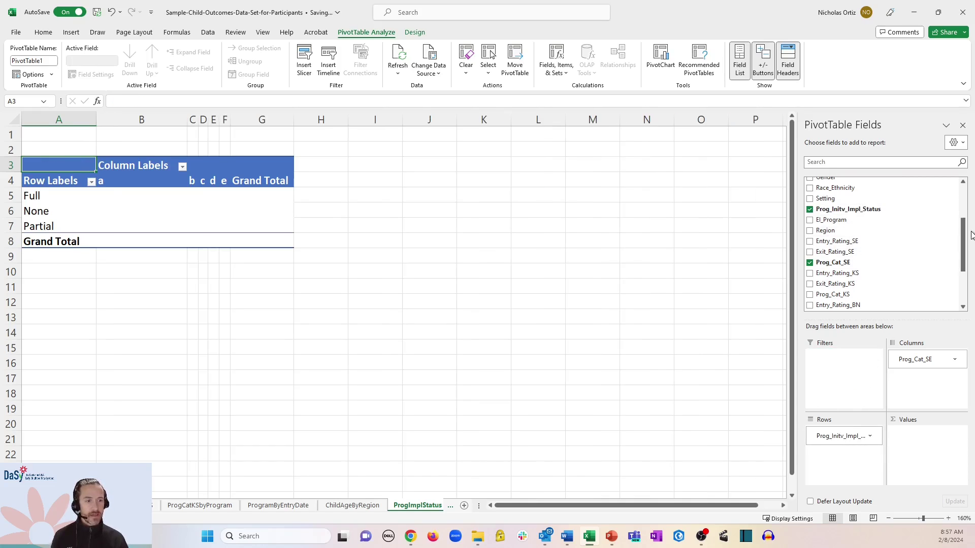
Add ChildID to the PivotTable values and summarize it by Count
drag(964, 229, 968, 184)
drag(819, 181, 927, 457)
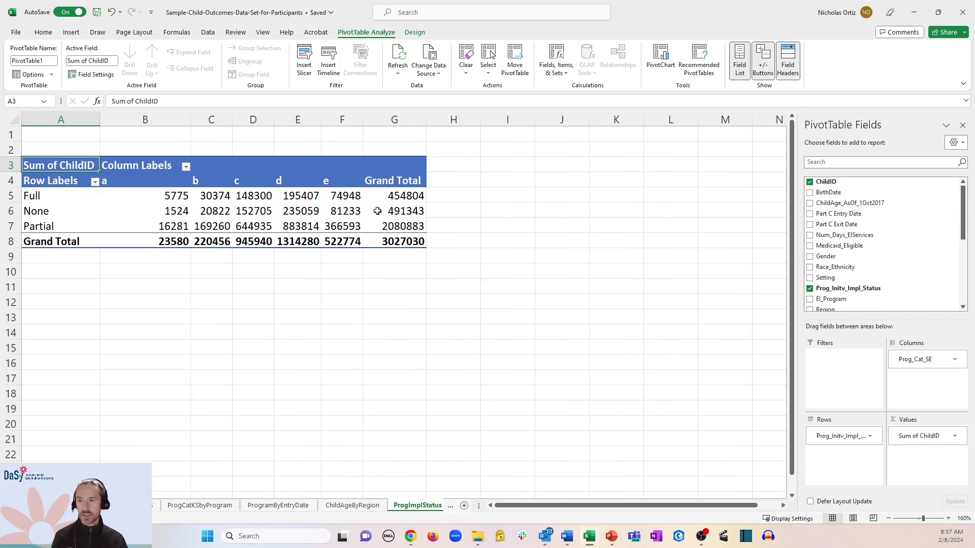
right_click(216, 200)
mouse_move(272, 318)
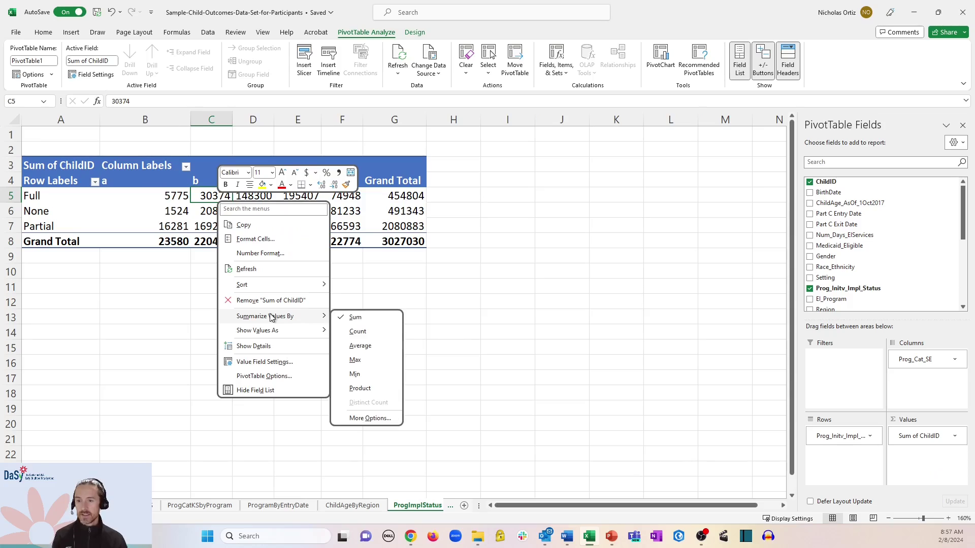
click(358, 331)
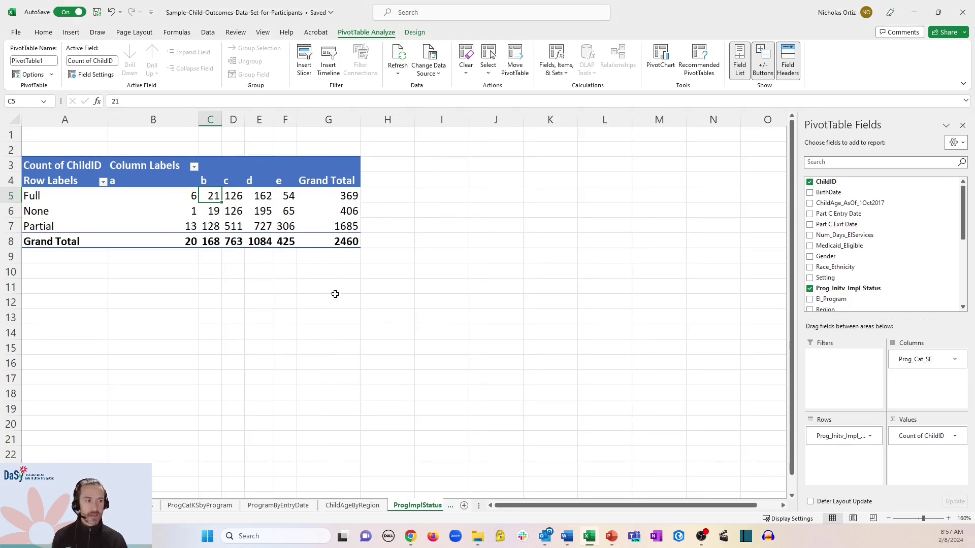
Show the ChildID counts as % of Row Total
right_click(213, 208)
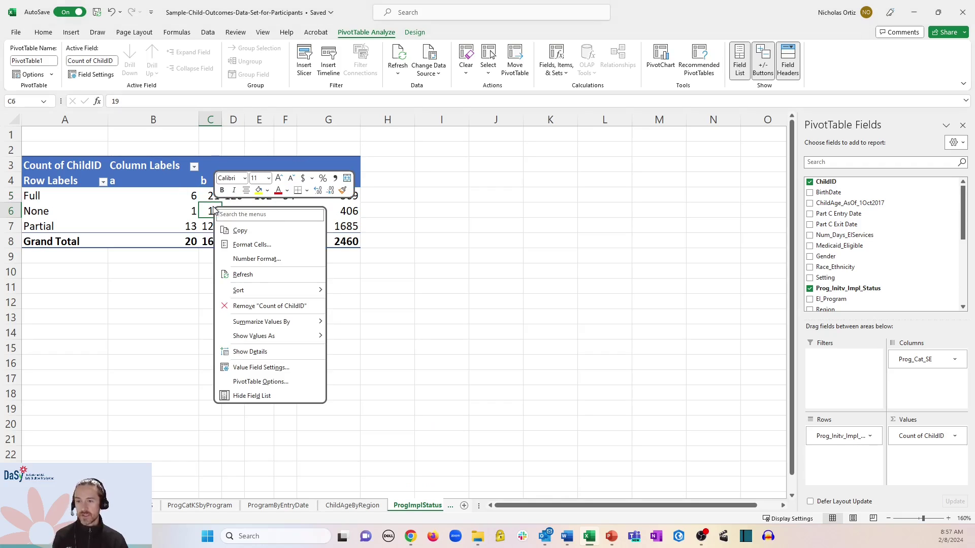
mouse_move(273, 337)
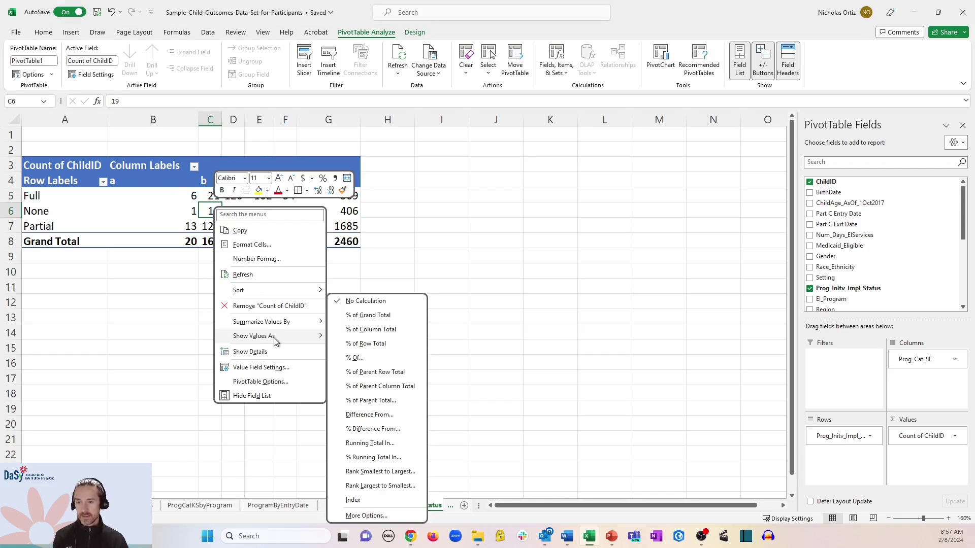
click(391, 348)
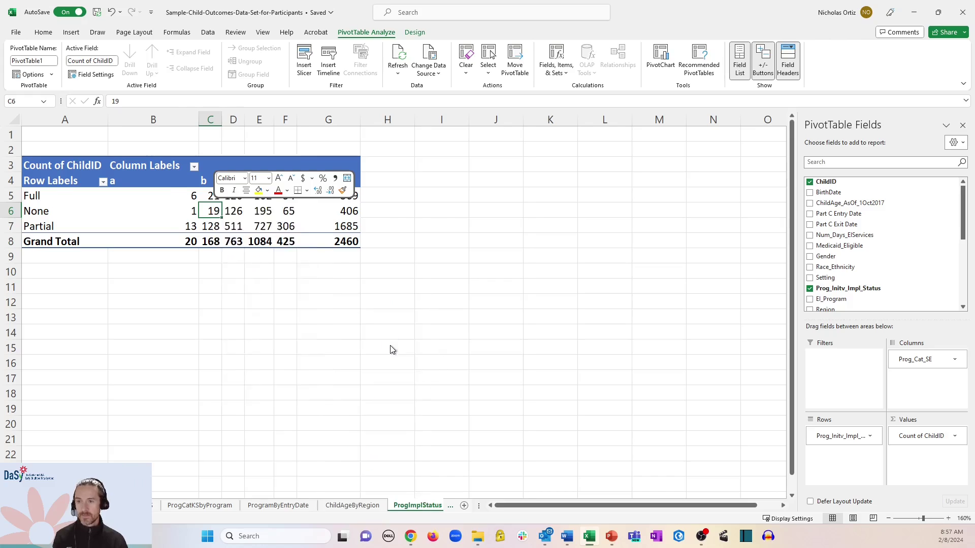
Format all the PivotTable percentages, including the grand totals, as whole percentages without decimals
drag(156, 193, 370, 245)
click(44, 32)
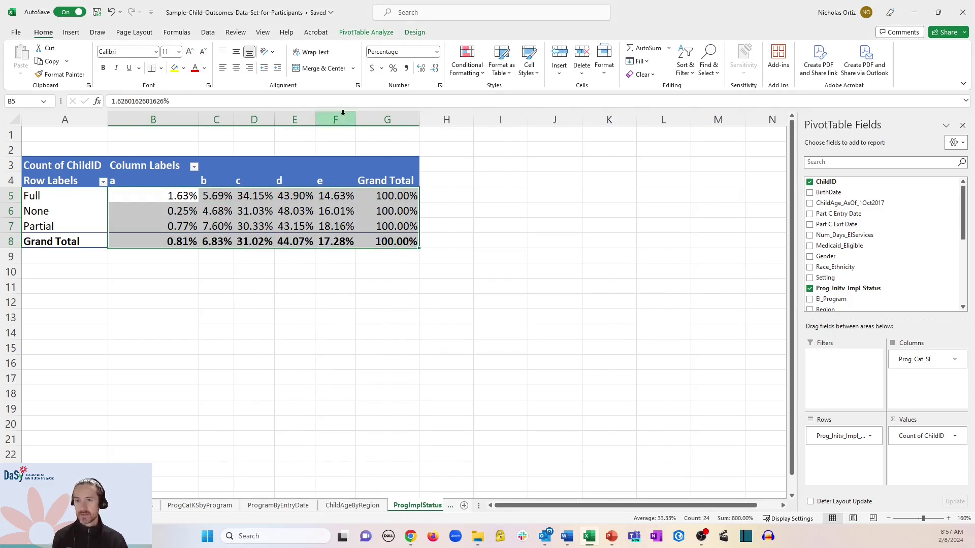
click(435, 68)
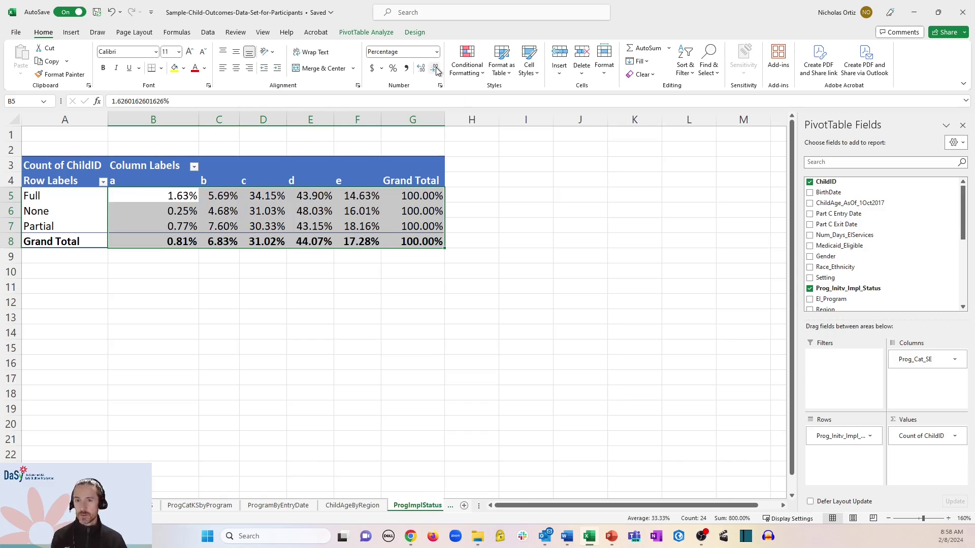
click(435, 69)
click(435, 69)
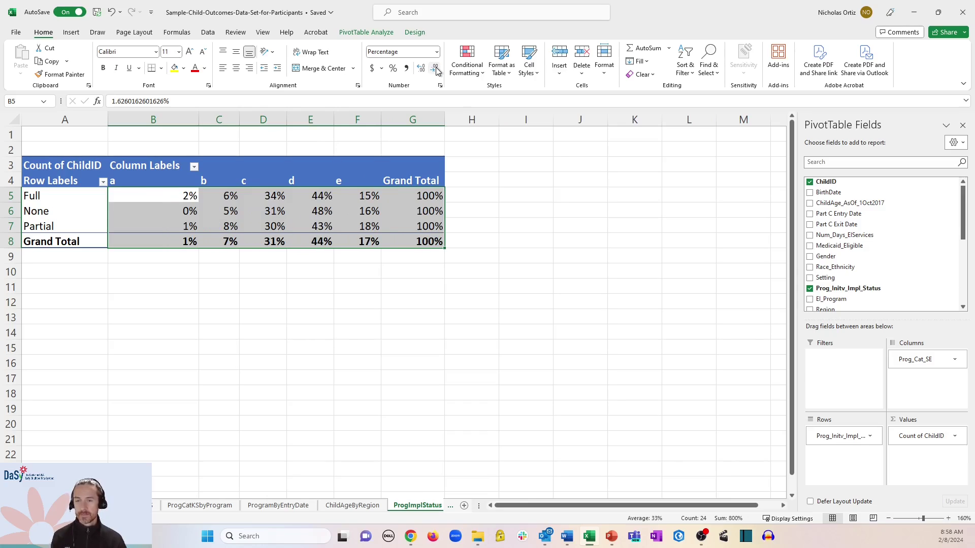
click(481, 179)
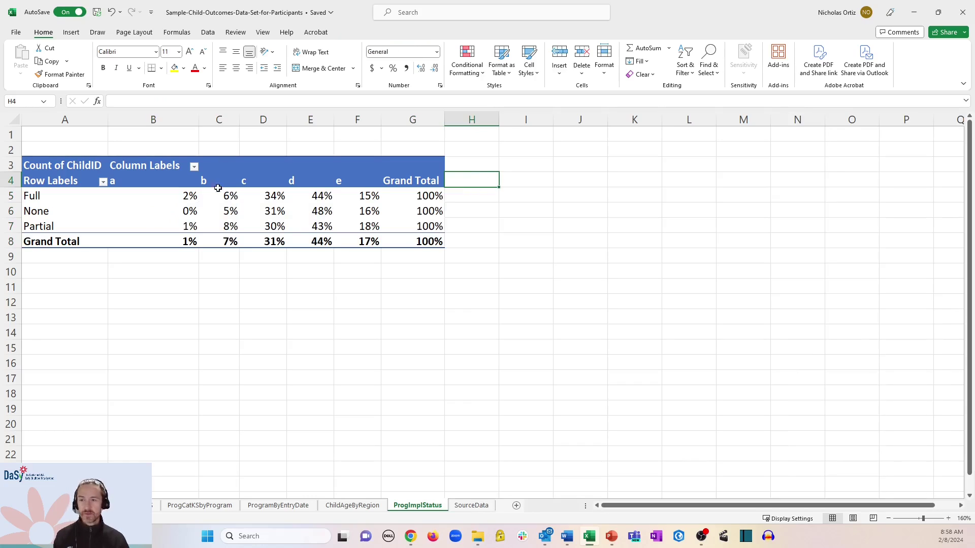
Change the PivotTable's report layout to Outline Form
click(218, 210)
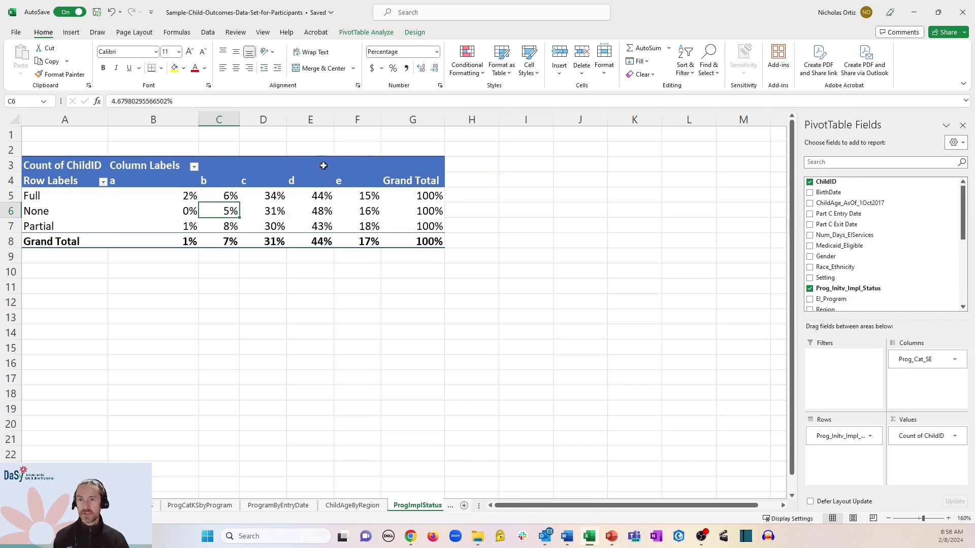
click(413, 32)
click(80, 71)
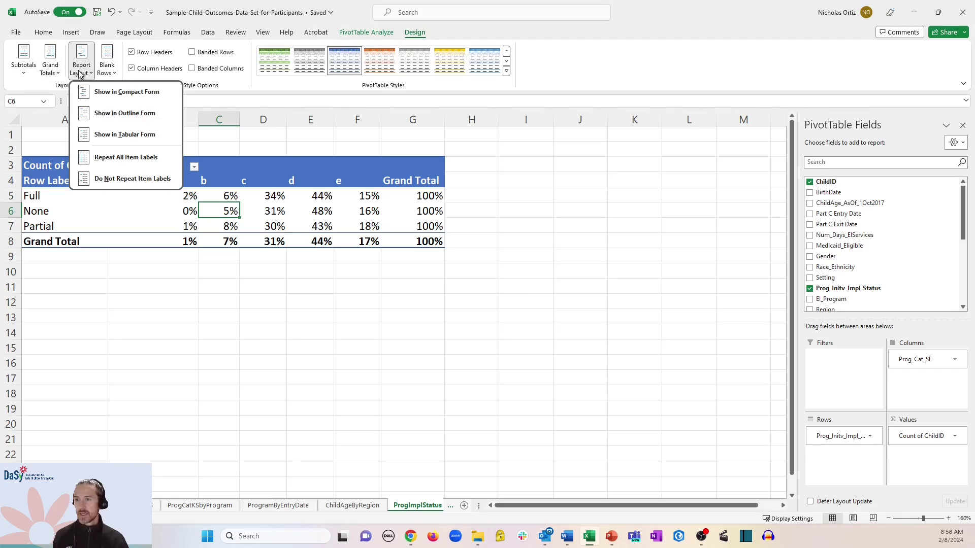
click(98, 112)
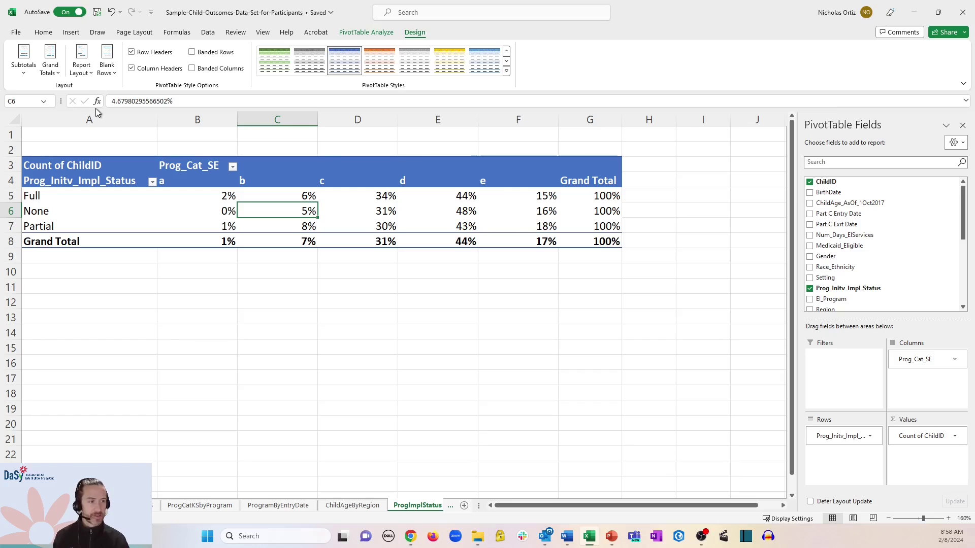
Reorder the implementation status rows as None, Partial, Full
click(79, 210)
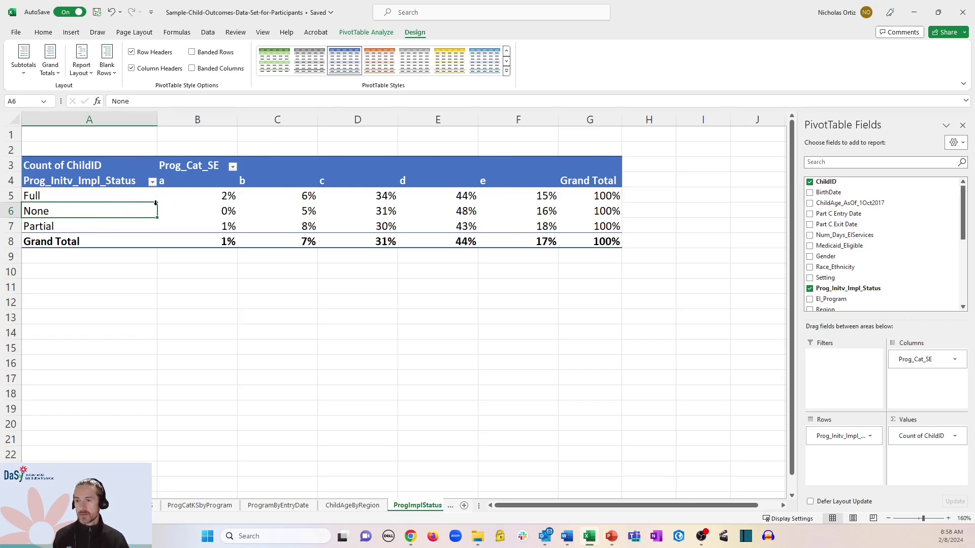
mouse_move(157, 199)
mouse_down()
mouse_move(196, 203)
mouse_move(152, 194)
mouse_move(150, 210)
mouse_up()
click(146, 226)
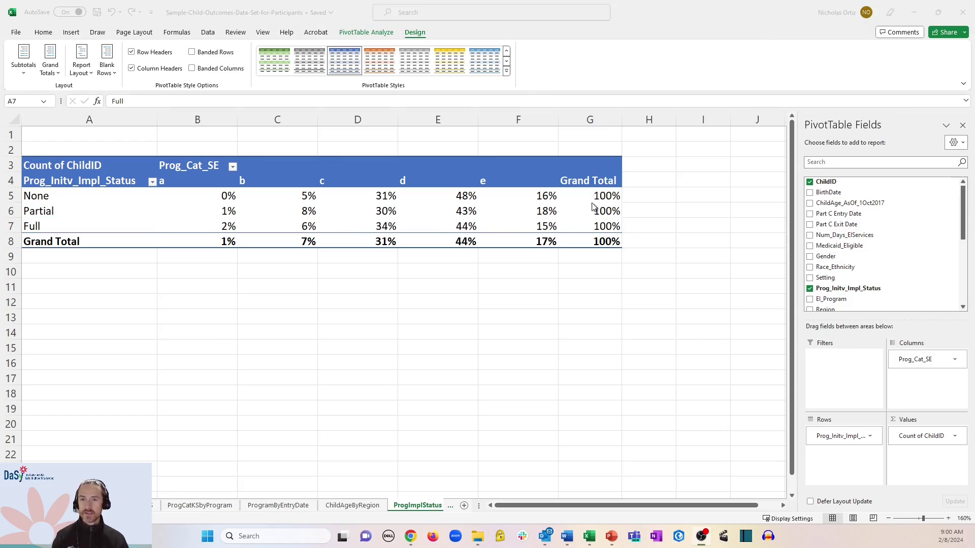
Apply the light black-and-grey PivotTable style from the Light group and turn on banded rows
click(506, 77)
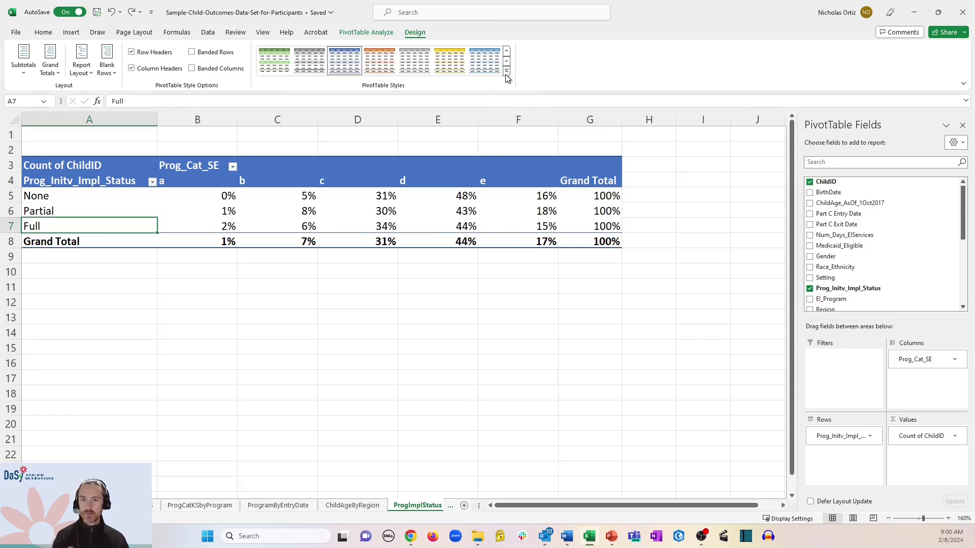
click(505, 72)
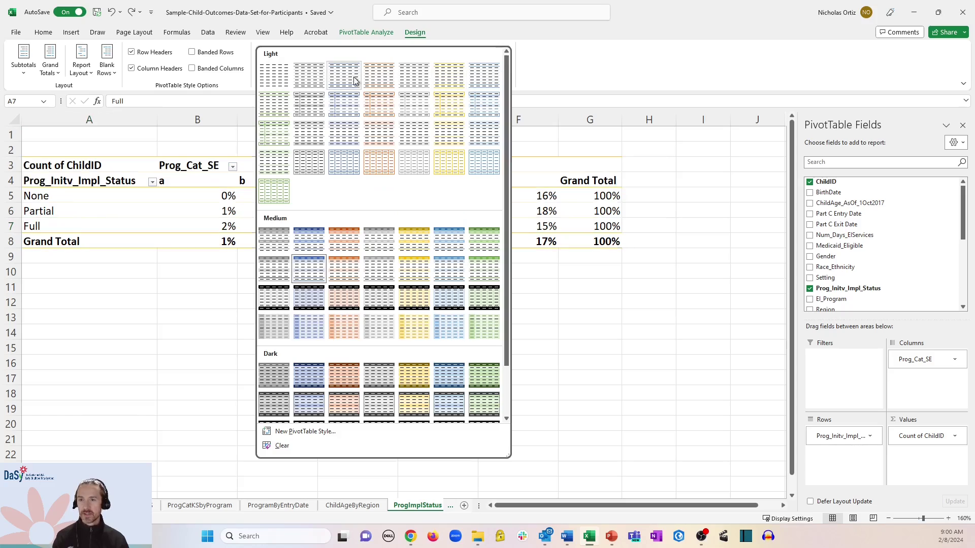
click(312, 75)
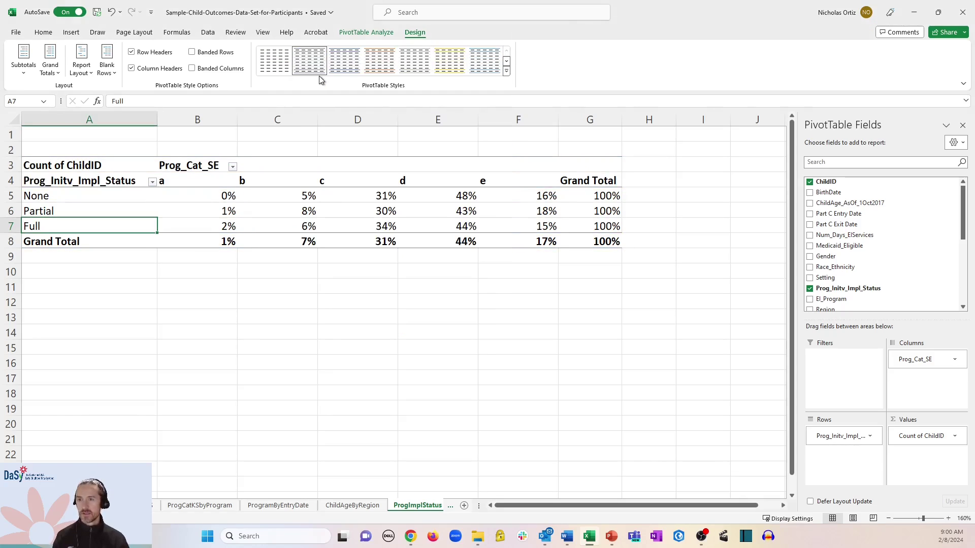
click(227, 55)
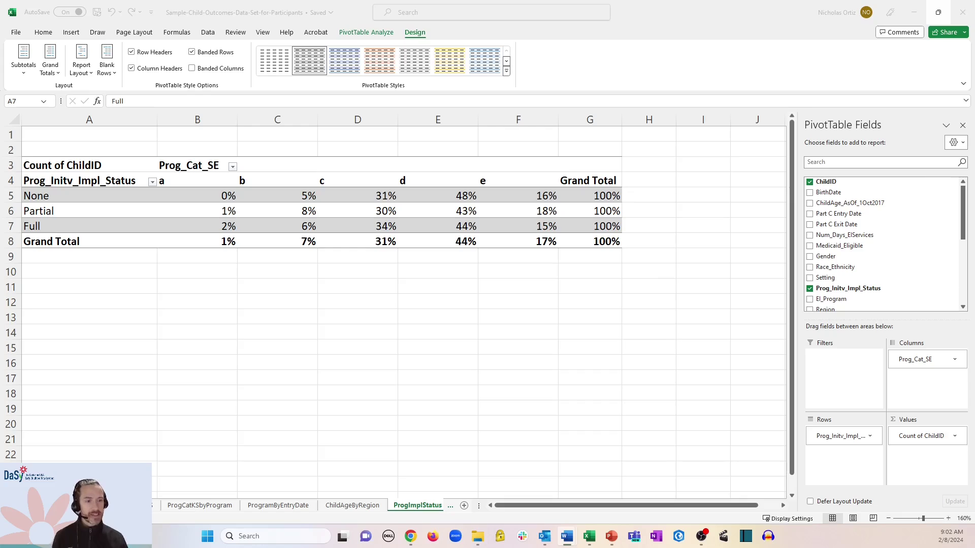
Add EI_Program as a report filter and generate separate report filter pages for each program
drag(845, 298, 857, 378)
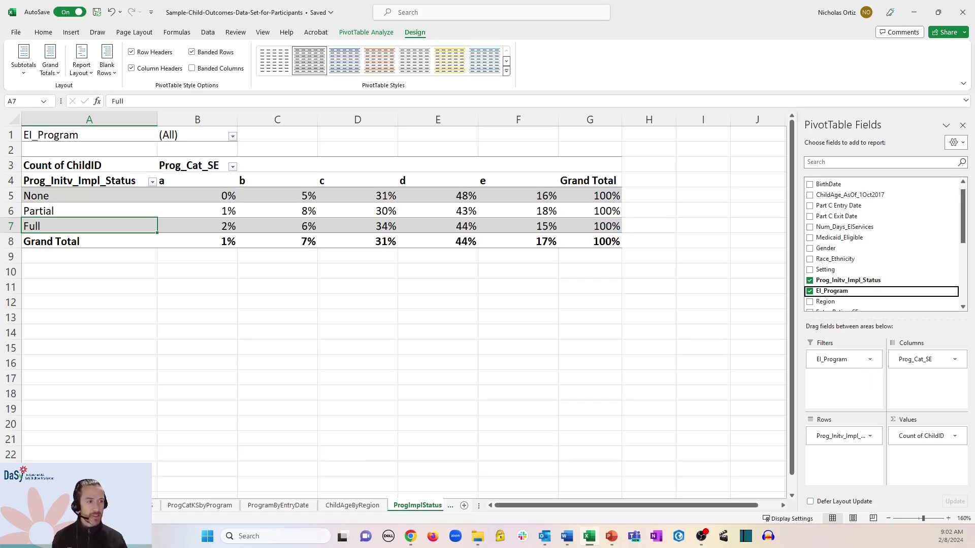
click(334, 196)
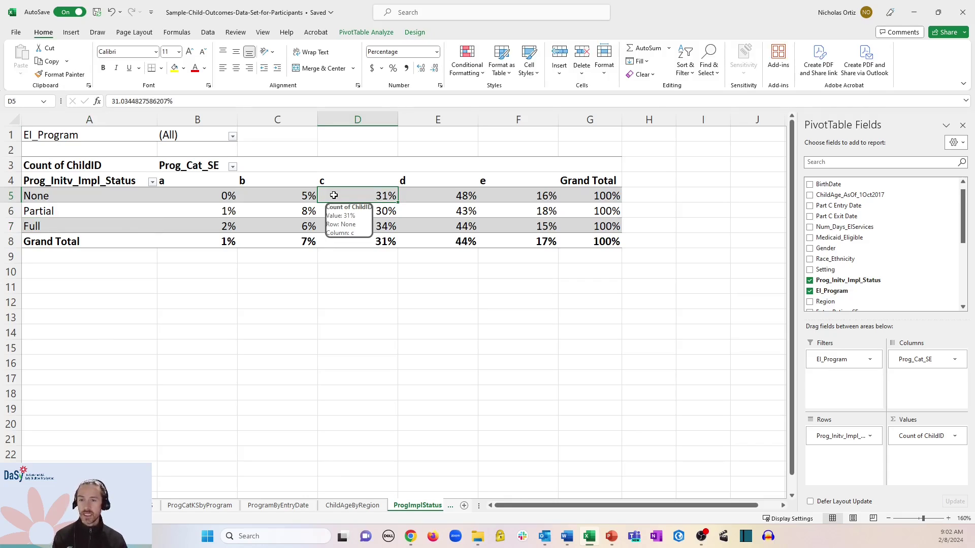
click(369, 33)
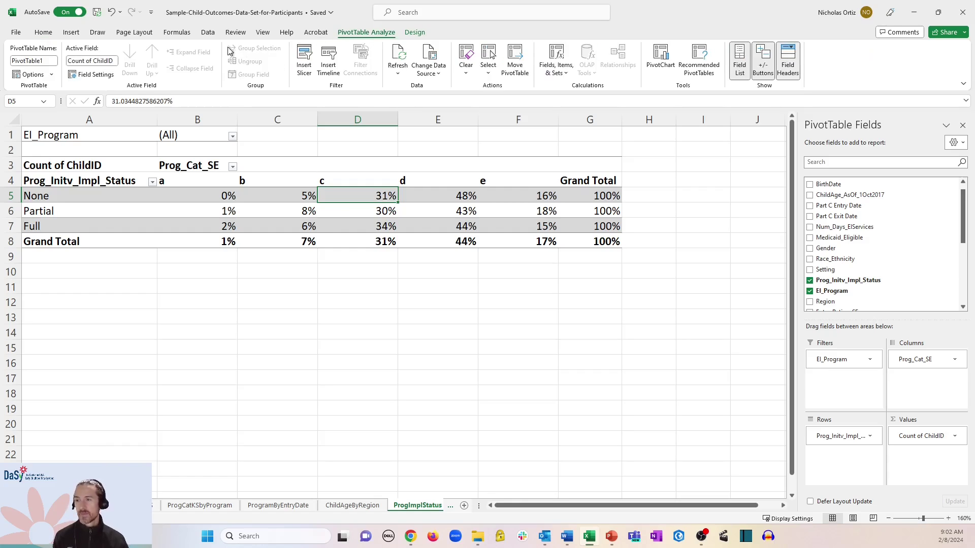
click(52, 76)
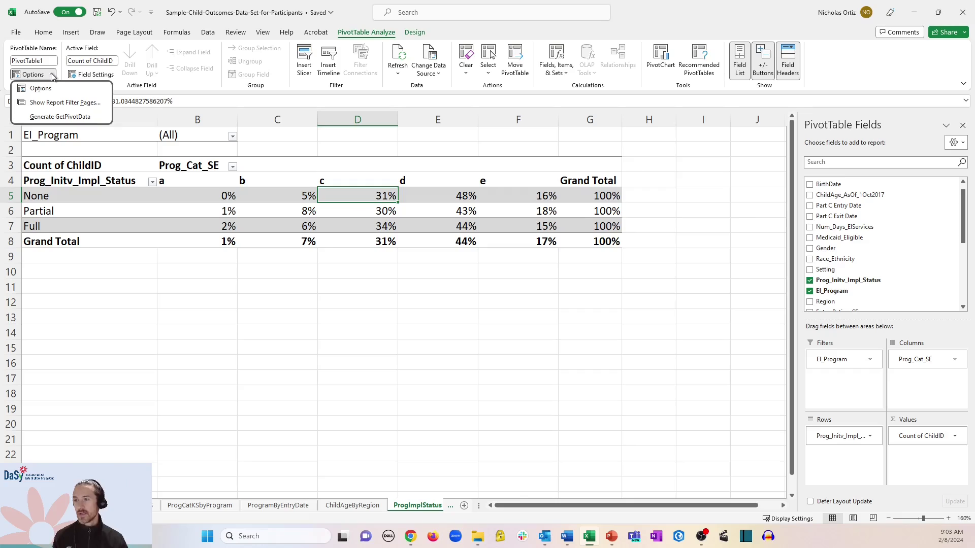
click(49, 103)
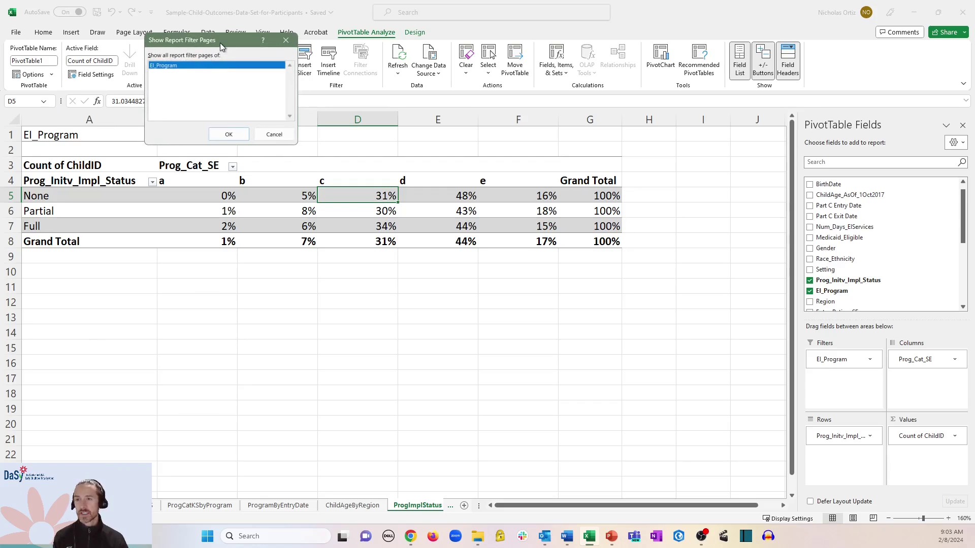
drag(220, 45, 348, 142)
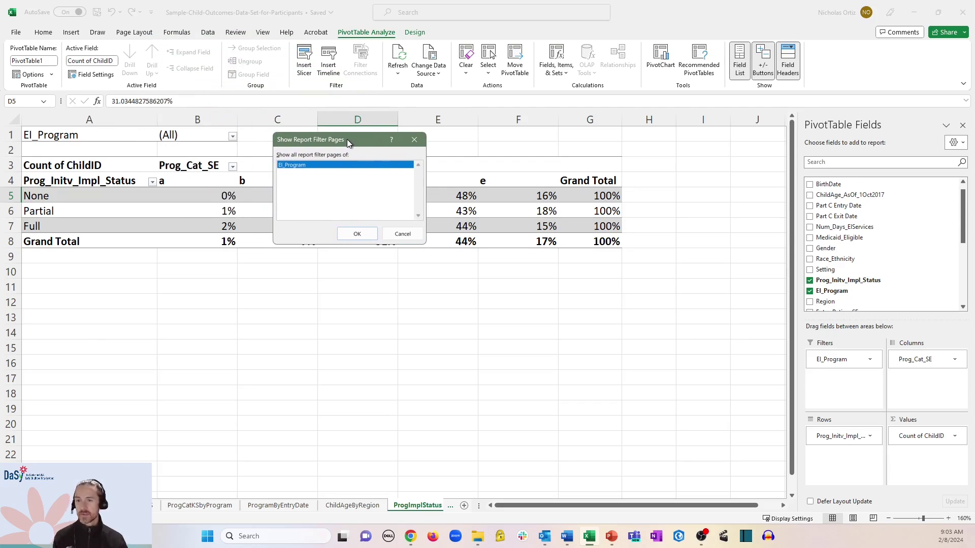
click(357, 234)
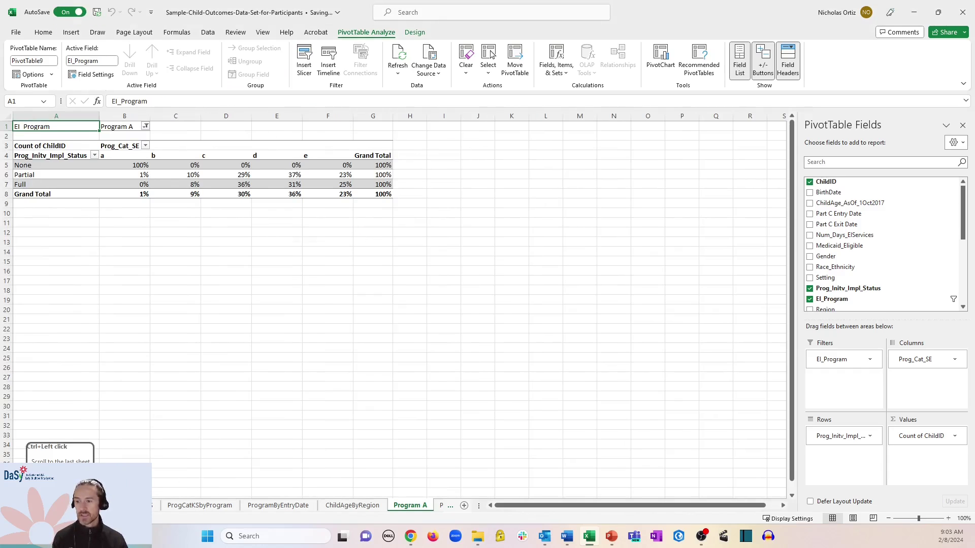
Look through the generated program sheets and open Program C to examine its PivotTable
click(25, 506)
click(25, 505)
click(26, 506)
click(26, 506)
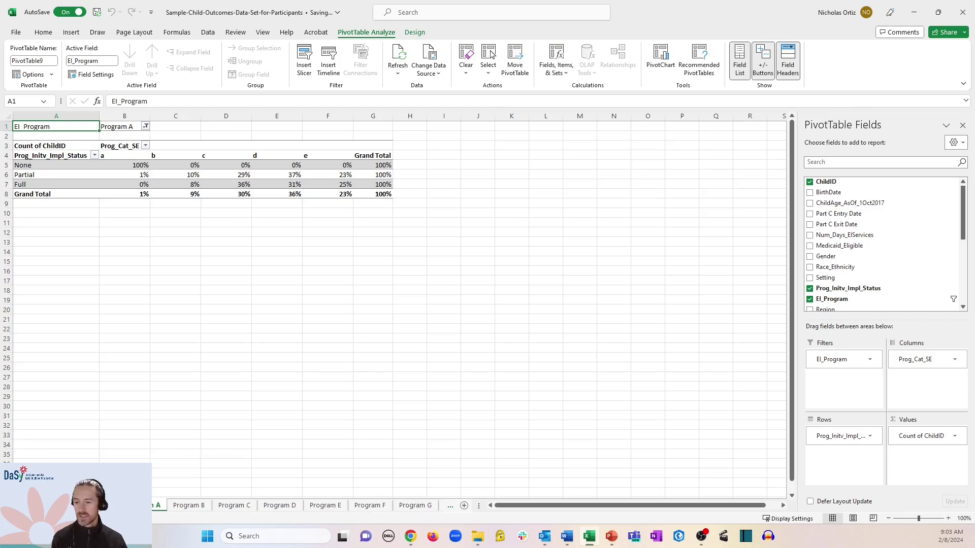
click(26, 505)
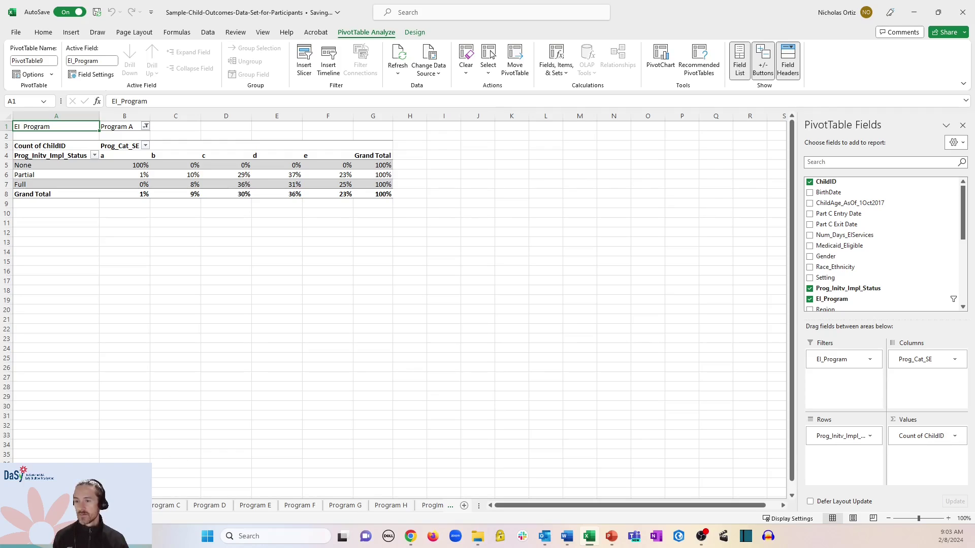
click(166, 505)
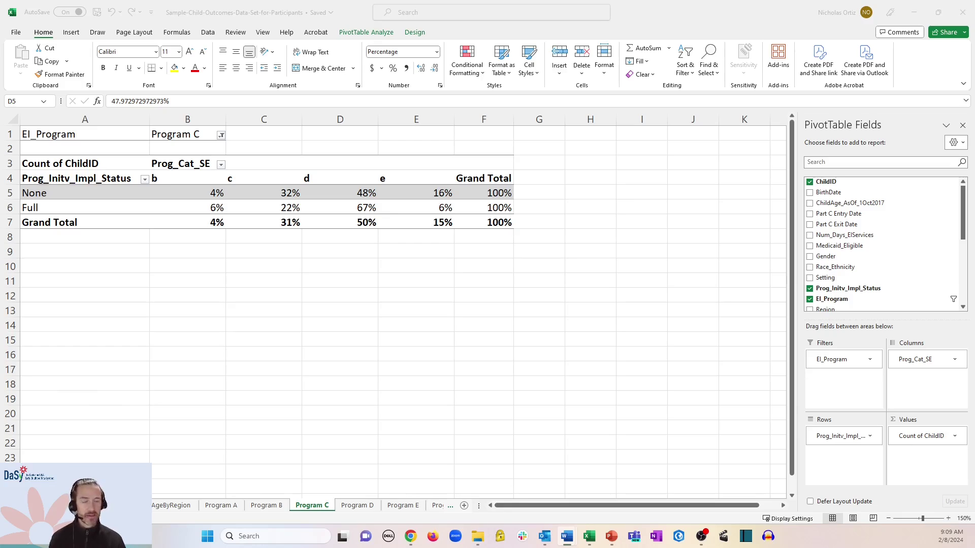
Copy the complete Program C PivotTable range A1:F7, including its EI_Program filter
drag(500, 222, 98, 136)
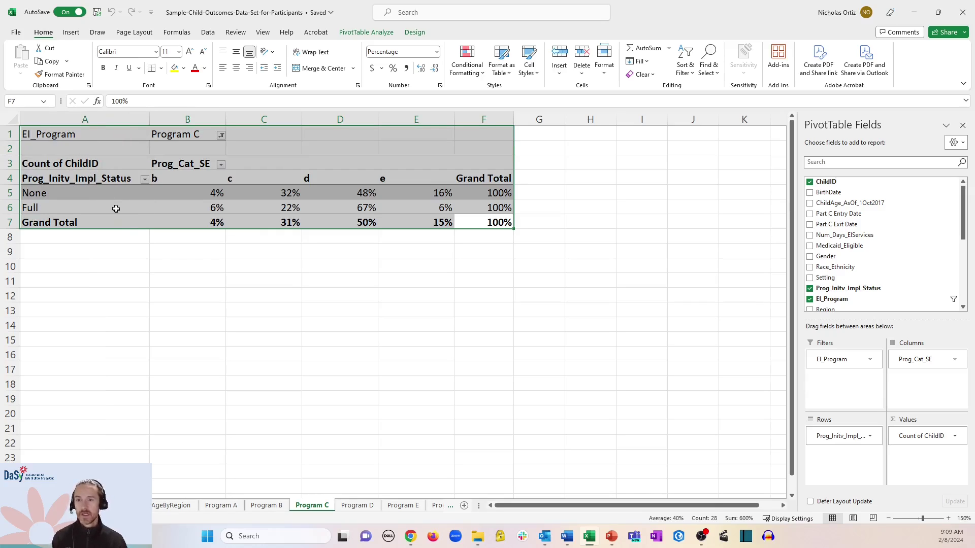
key(ctrl+c)
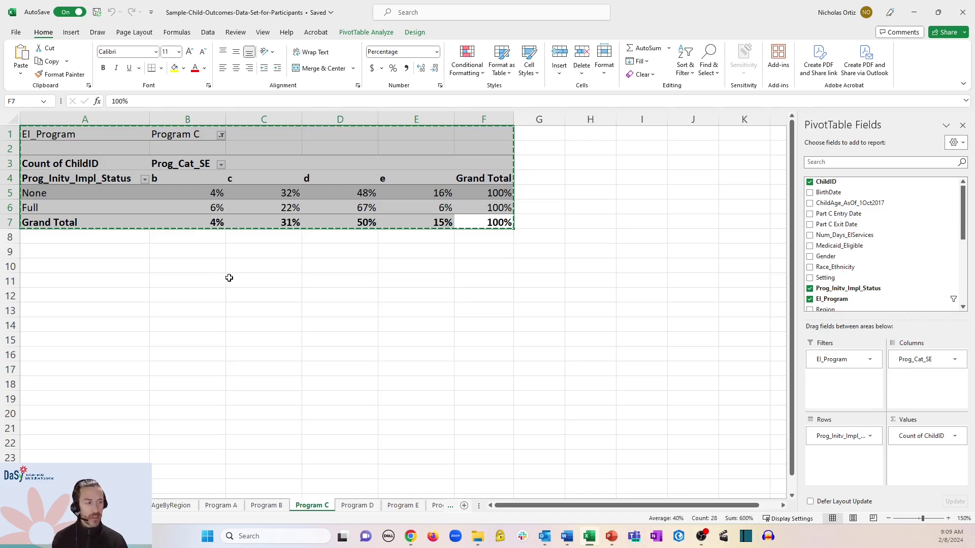
click(356, 325)
Select the entire PivotTable on the Program C sheet with the PivotTable selection command
click(359, 191)
mouse_move(359, 191)
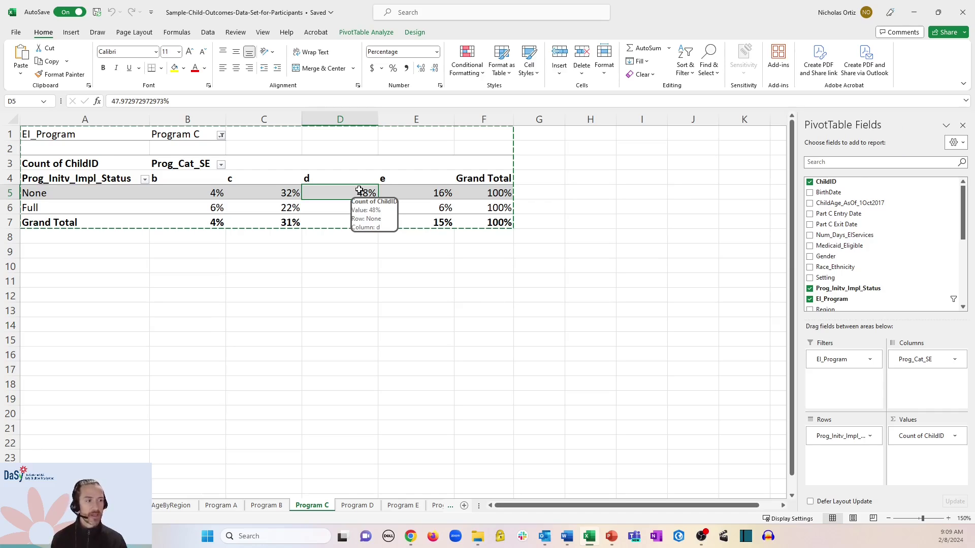
click(359, 32)
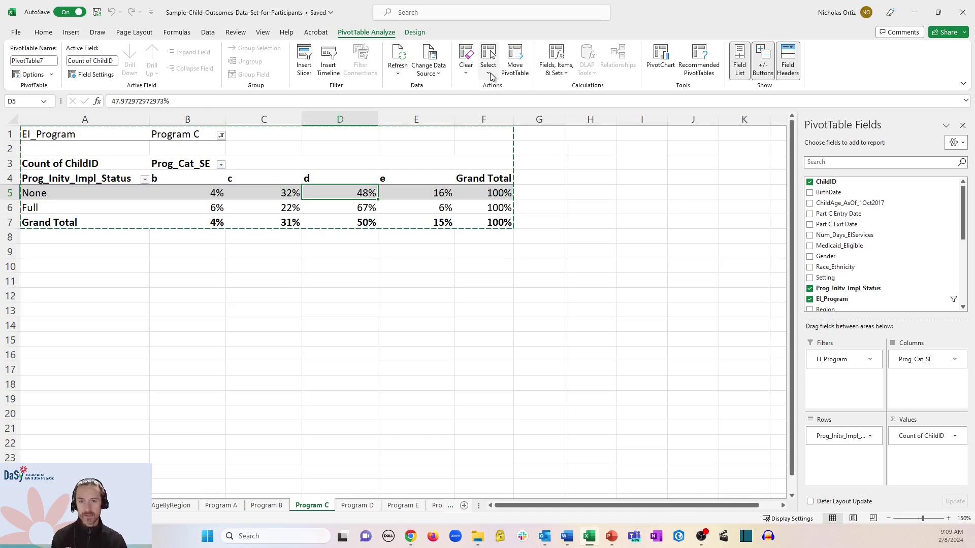
click(490, 75)
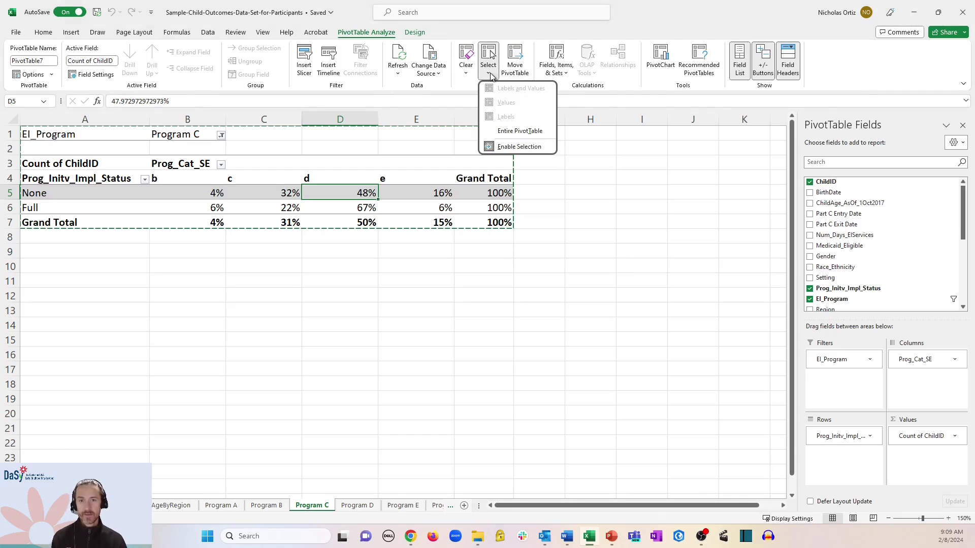
click(510, 134)
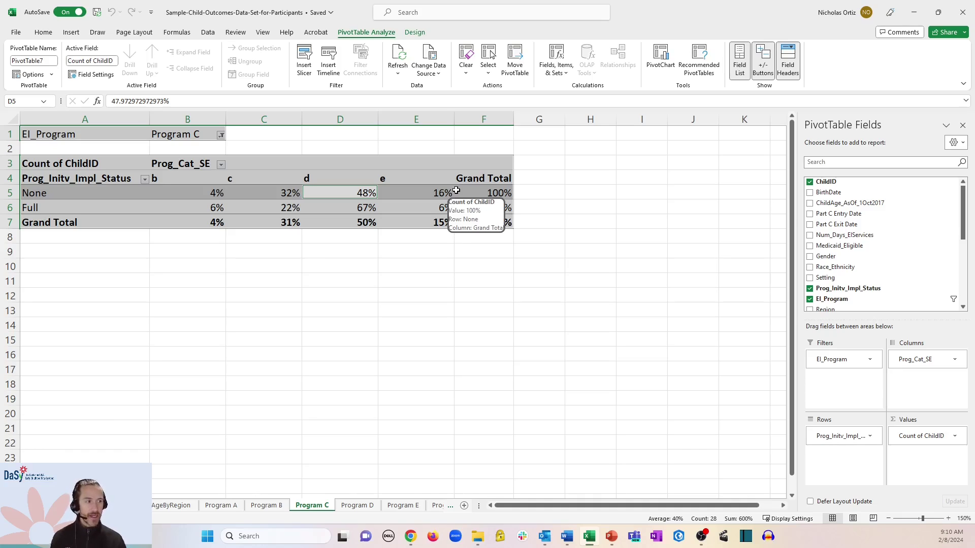
Create a copy of the Program C sheet in a new workbook
click(42, 33)
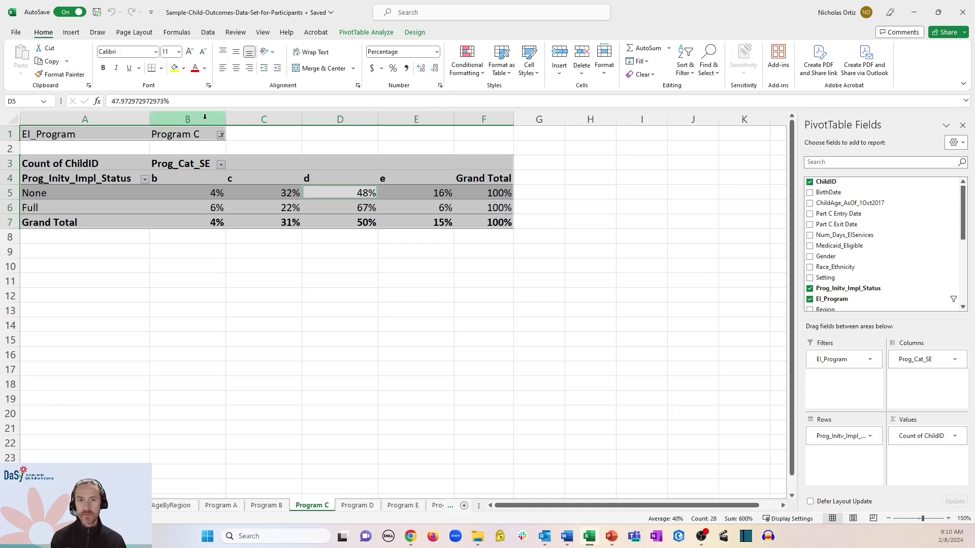
click(608, 73)
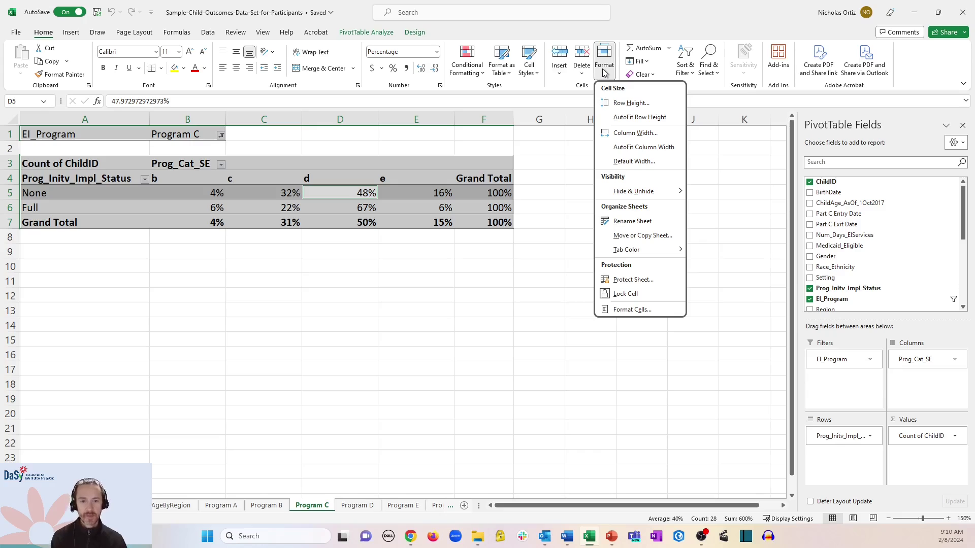
click(642, 237)
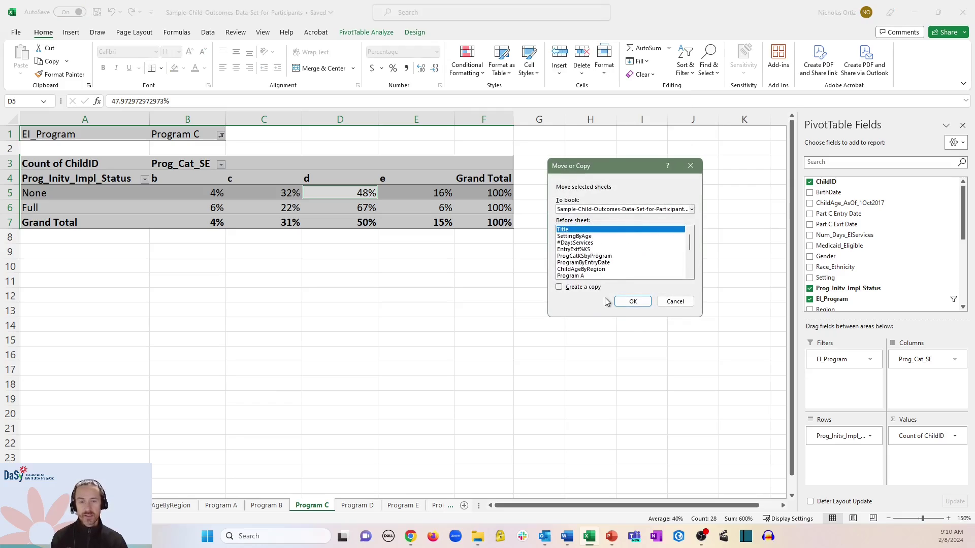
click(577, 288)
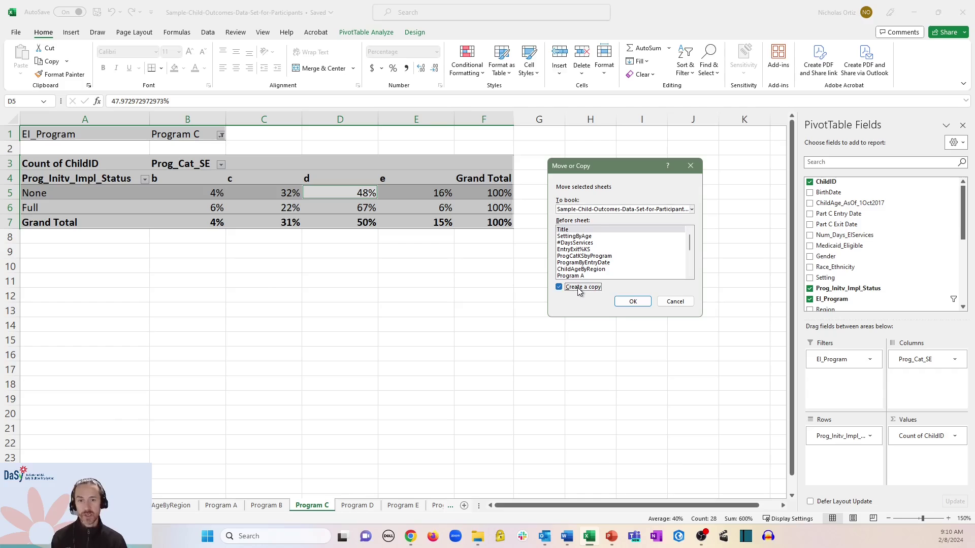
click(588, 209)
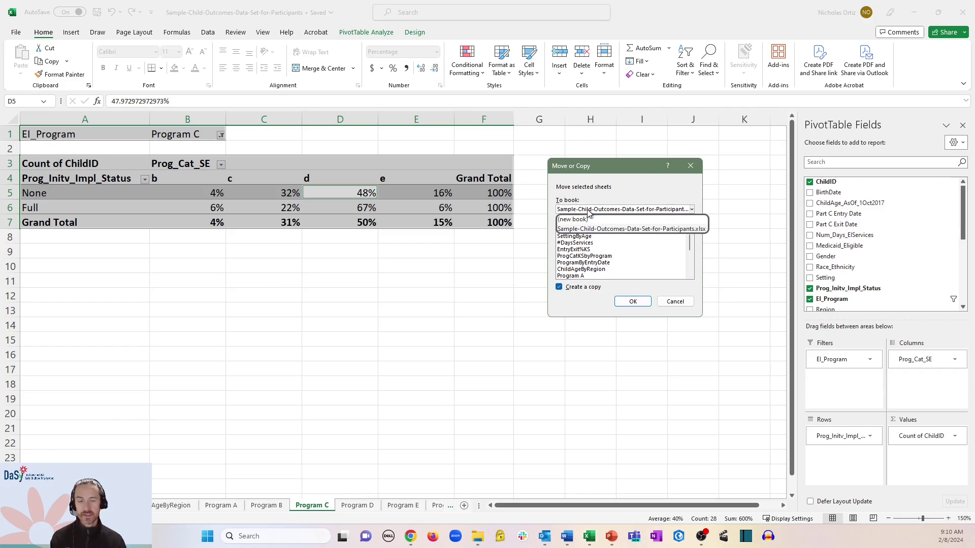
click(587, 217)
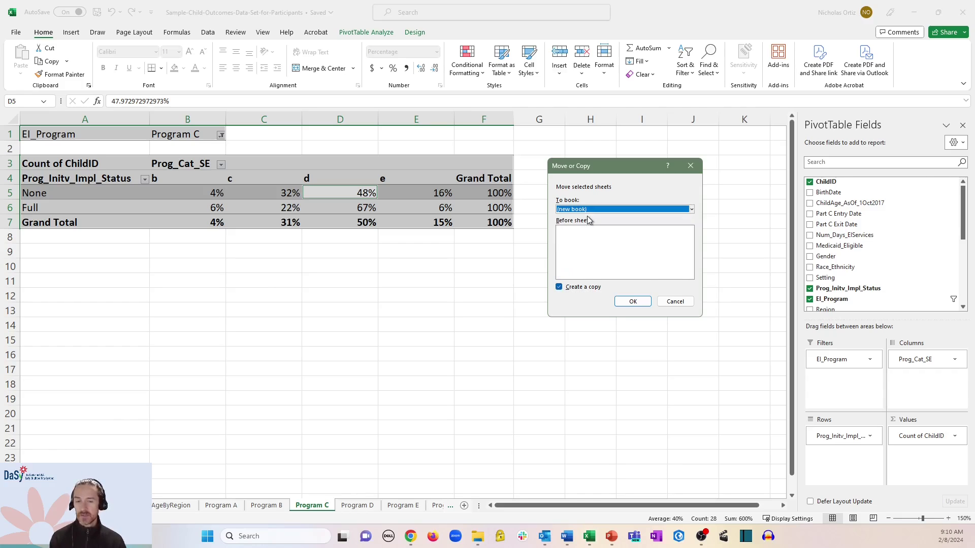
click(633, 302)
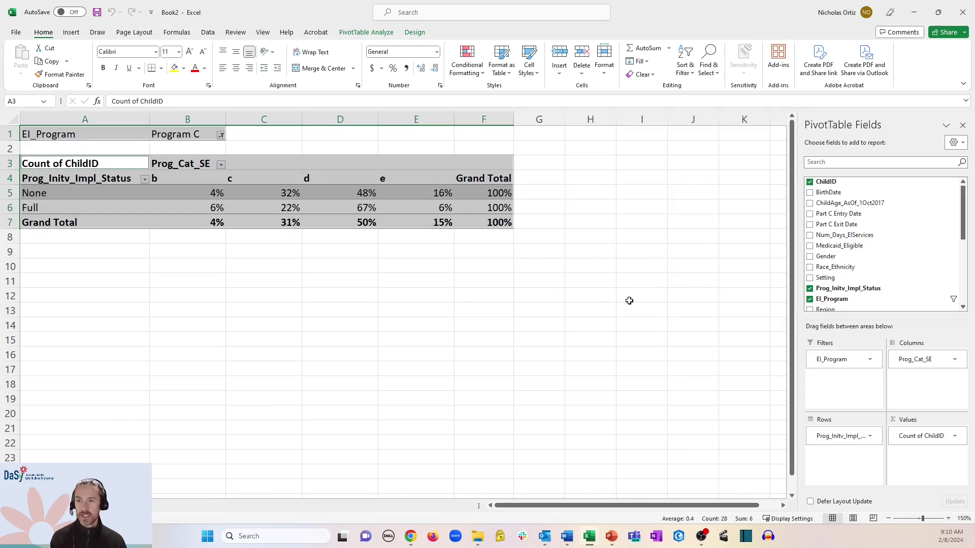
drag(284, 3, 287, 26)
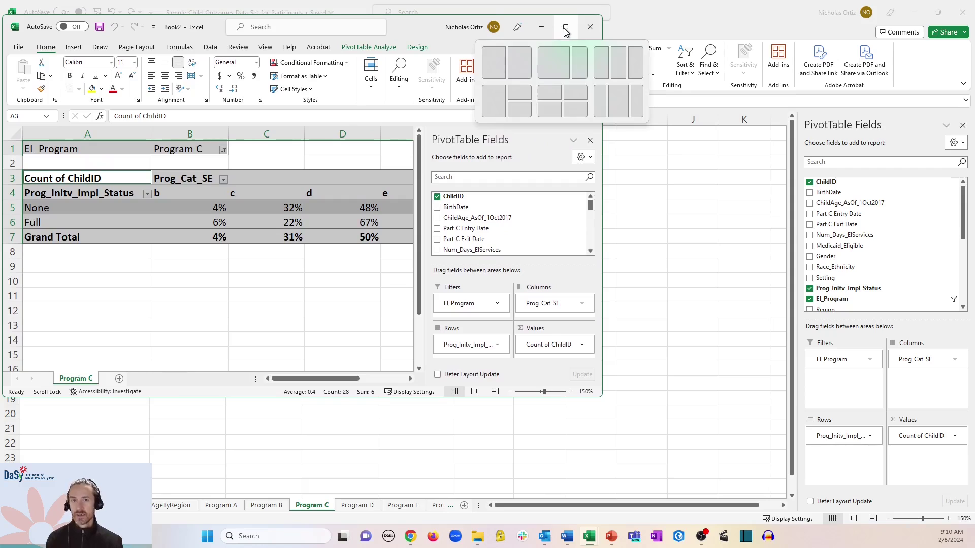
click(565, 27)
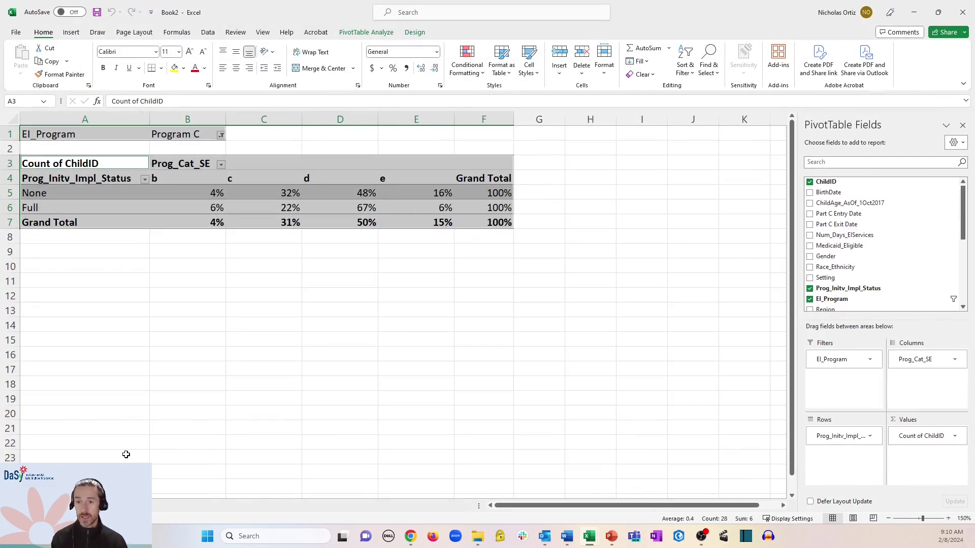